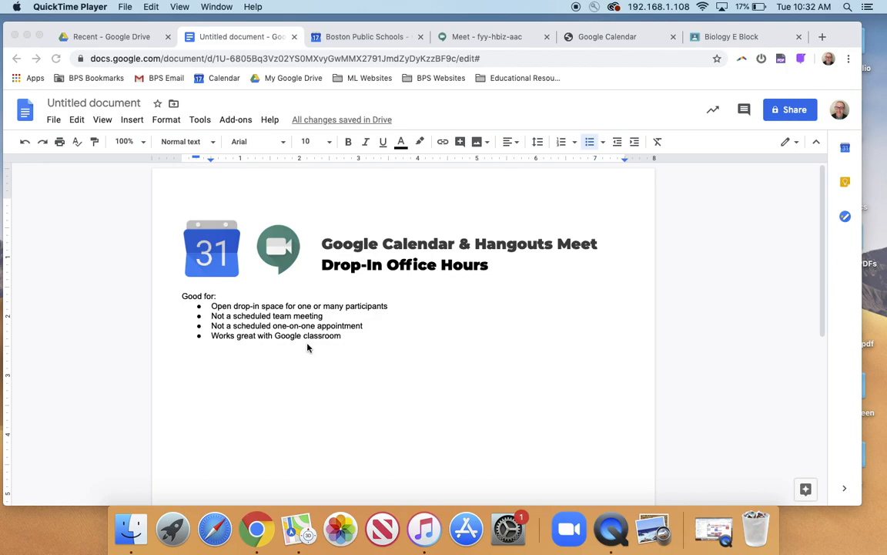
Step: In Google Calendar, create an event titled "Drop-In Office Hours" on Tuesday, March 17, from 11:00am to 12:15pm
left_click(356, 37)
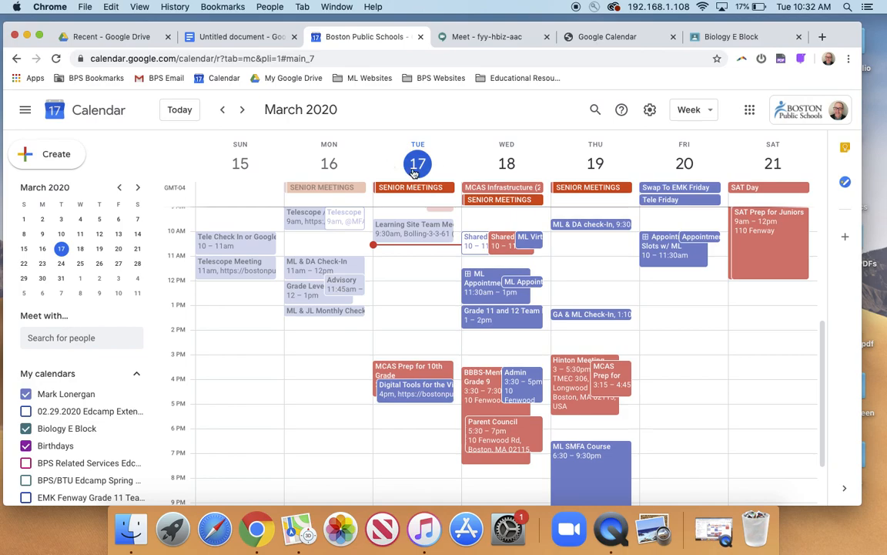
left_click(397, 264)
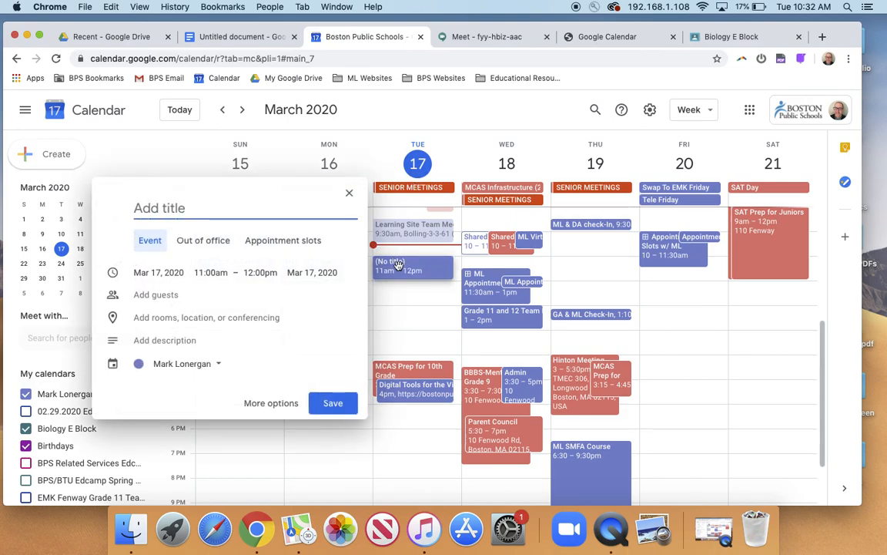
left_click_drag(408, 278, 406, 286)
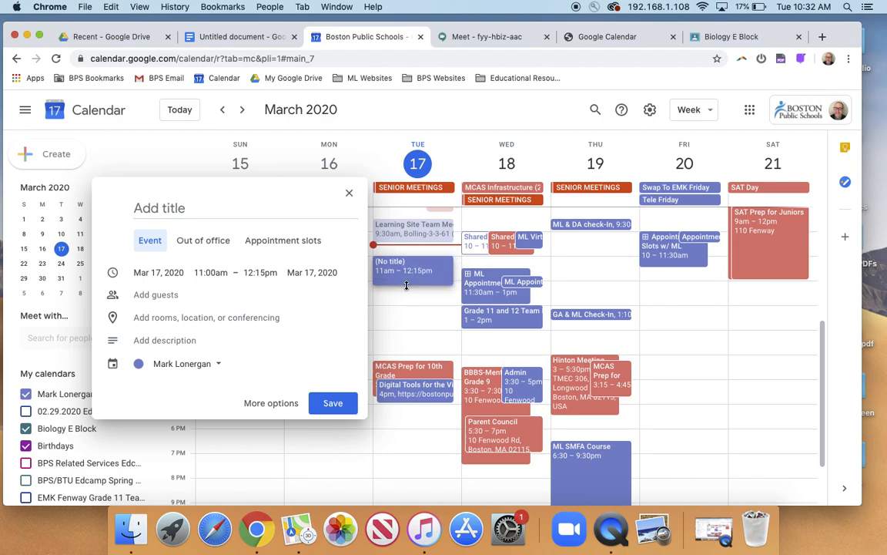
left_click(140, 206)
type("Drop")
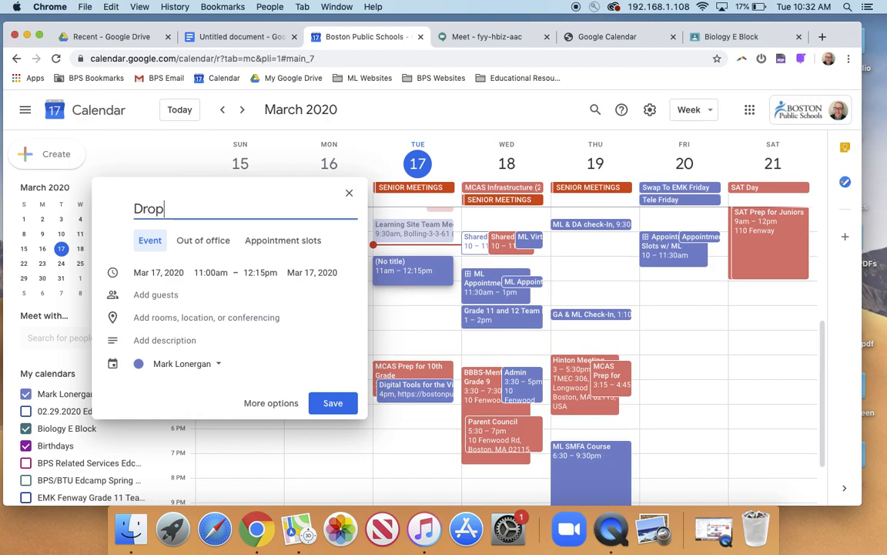
type("-In Office Hours")
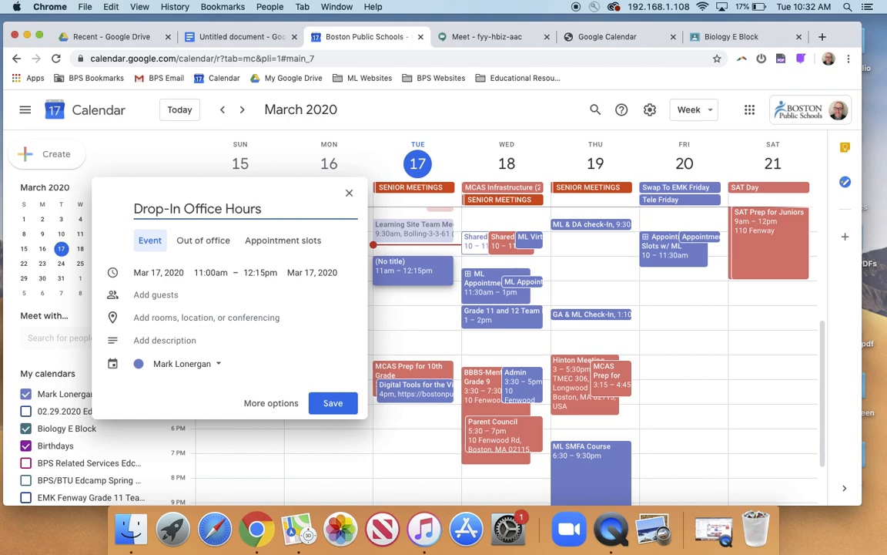
Step: Open the full event details and add Hangouts Meet conferencing to the event
left_click(270, 403)
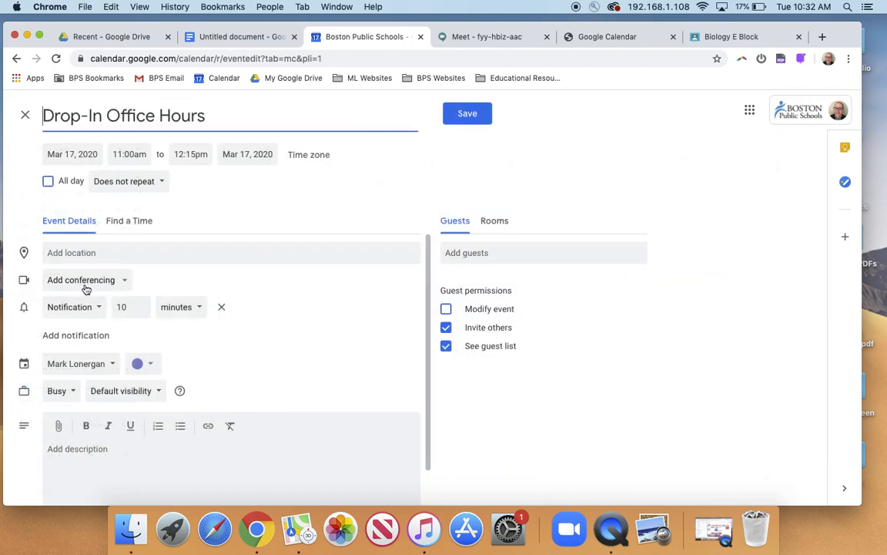
left_click(126, 284)
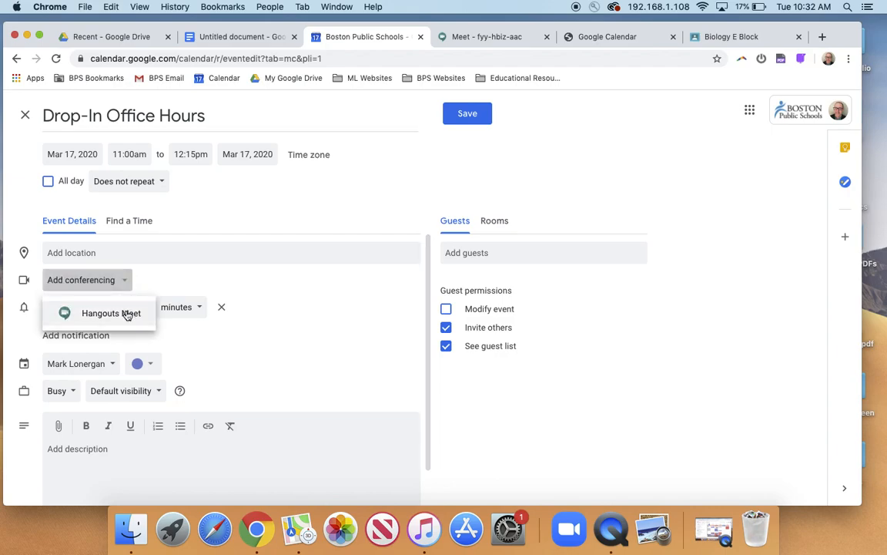
left_click(126, 311)
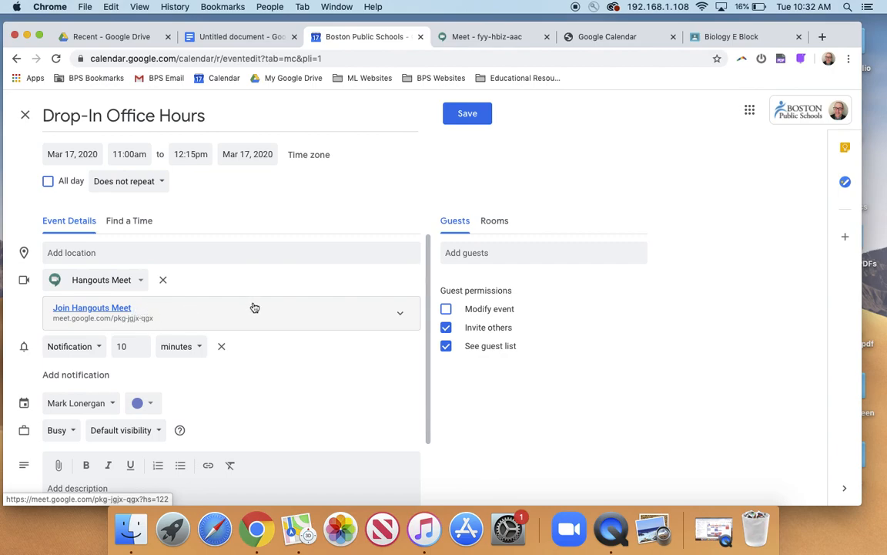
Step: Expand the conference details, copy the meeting ID, phone number and PIN, and save the event
left_click(401, 317)
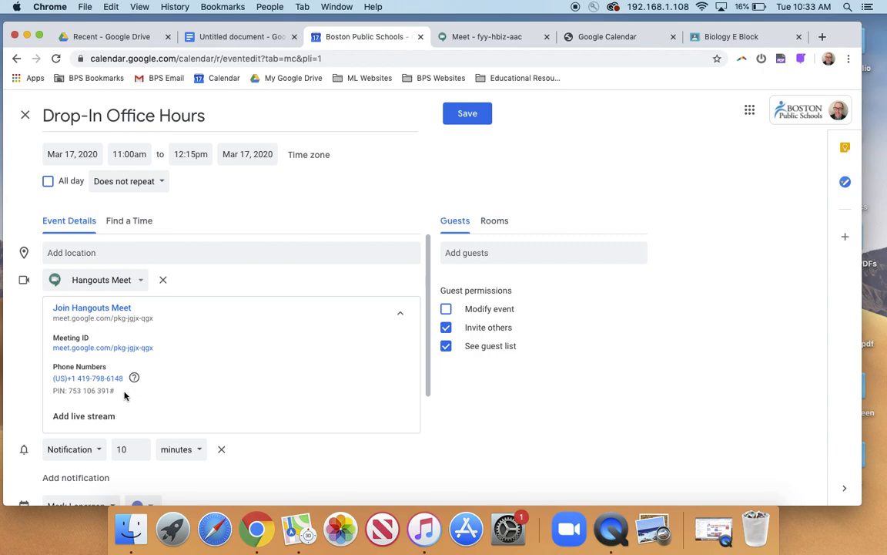
left_click_drag(124, 395, 51, 345)
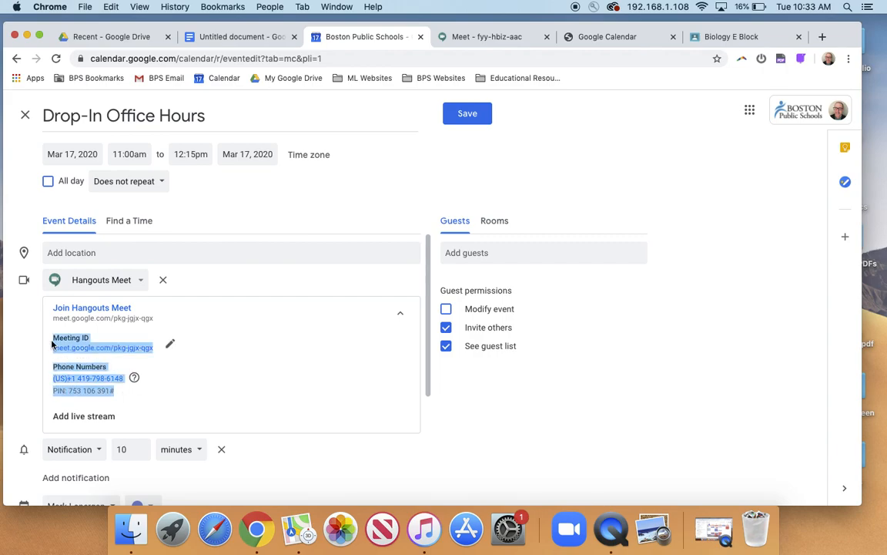
key("super+c")
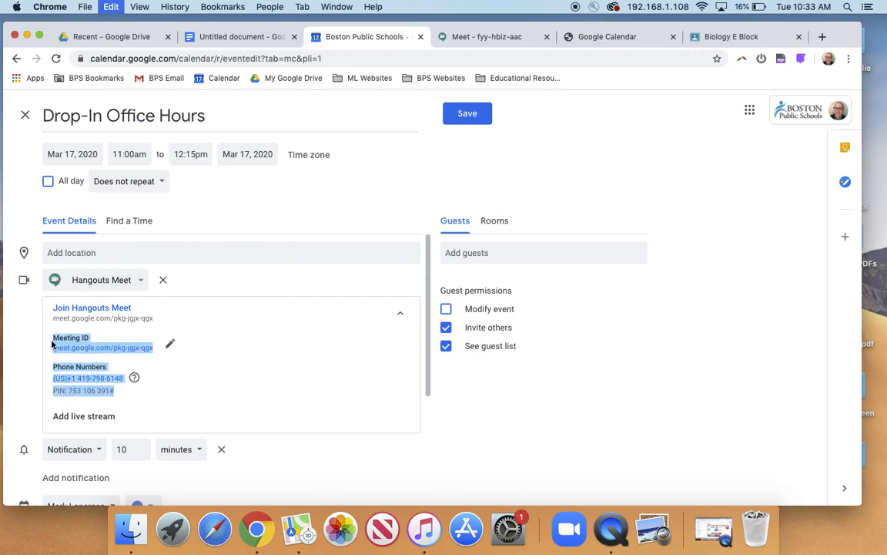
left_click(472, 114)
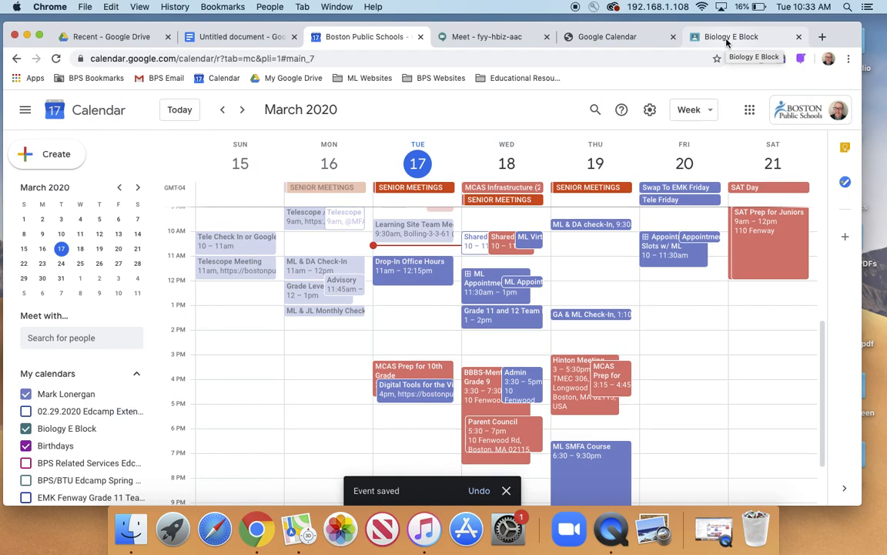
Step: In the Biology E Block Google Classroom stream, paste the copied meeting ID, phone number and PIN into the new announcement
left_click(726, 39)
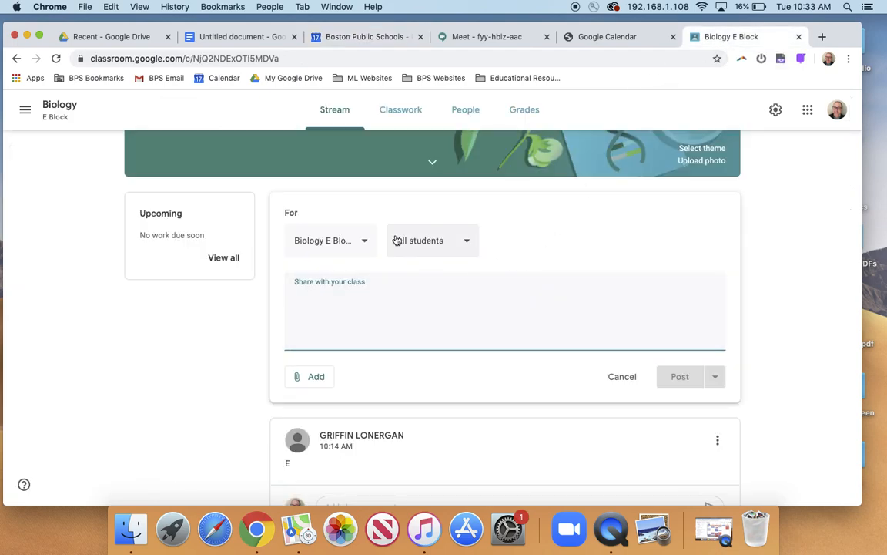
scroll(341, 300, "up", 3)
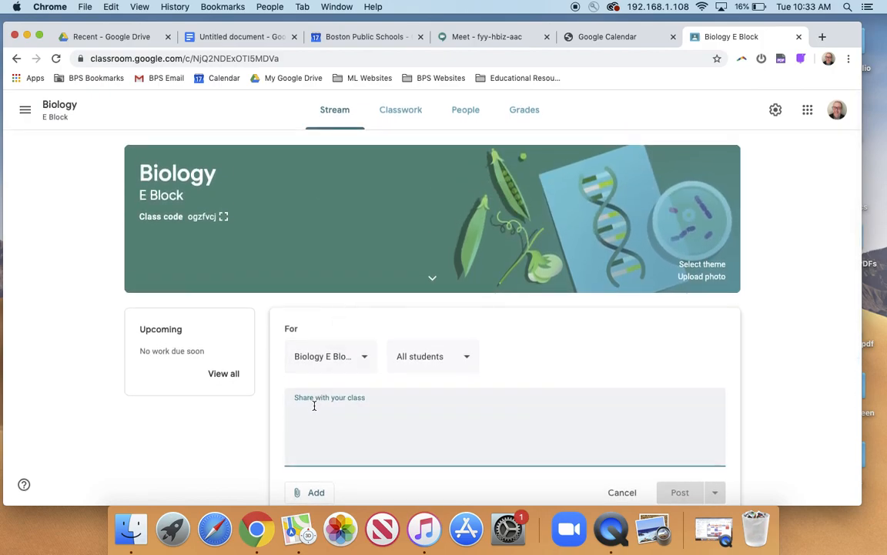
key("super+v")
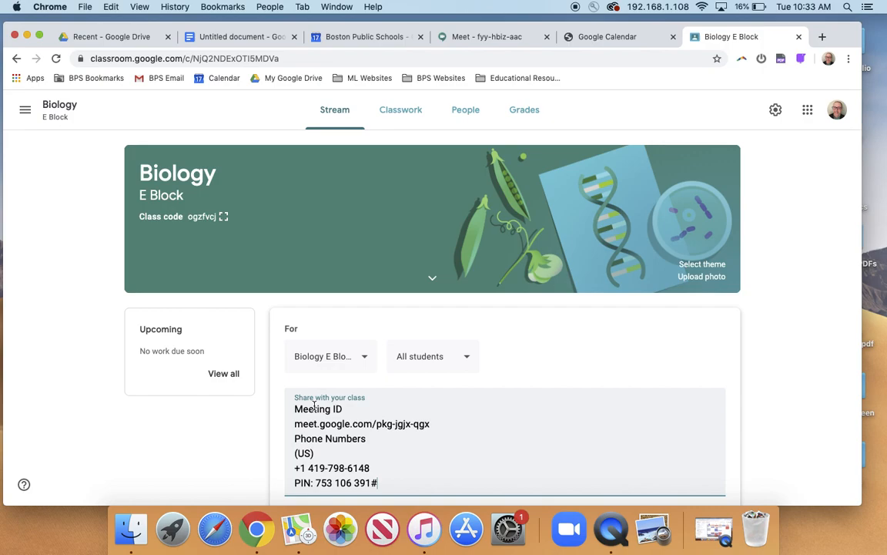
Step: Above the meeting details add "Hey! We're having drop-in office hours today at 11:00. Come join if you can!", with blank lines before Meeting ID and Phone Numbers
left_click(295, 409)
key("Return")
type("Hey! We're hav")
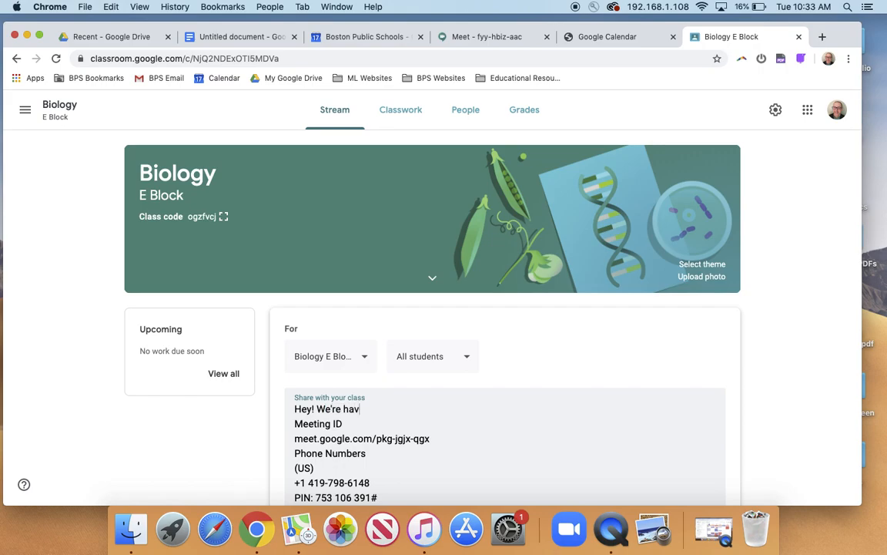
type("ing dro-o")
type("n office hours ")
type("tod")
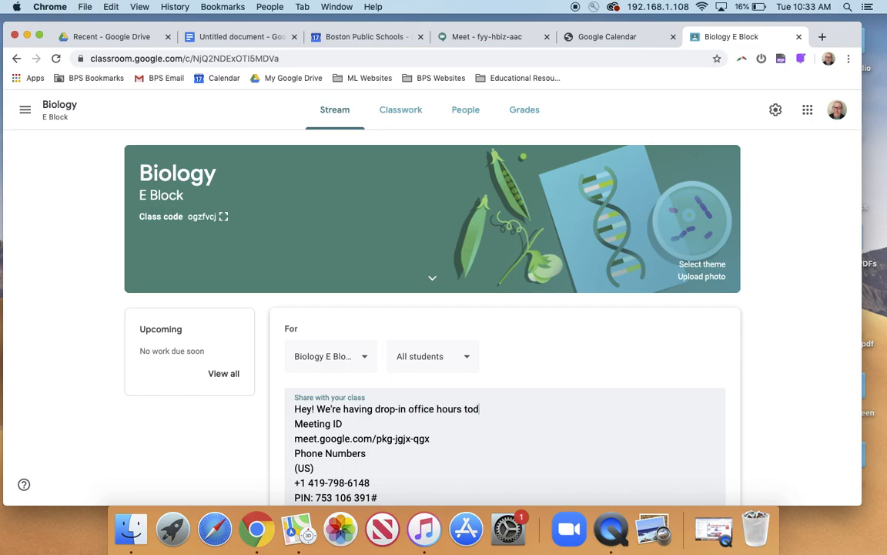
type("ay at 11:00. Come jo")
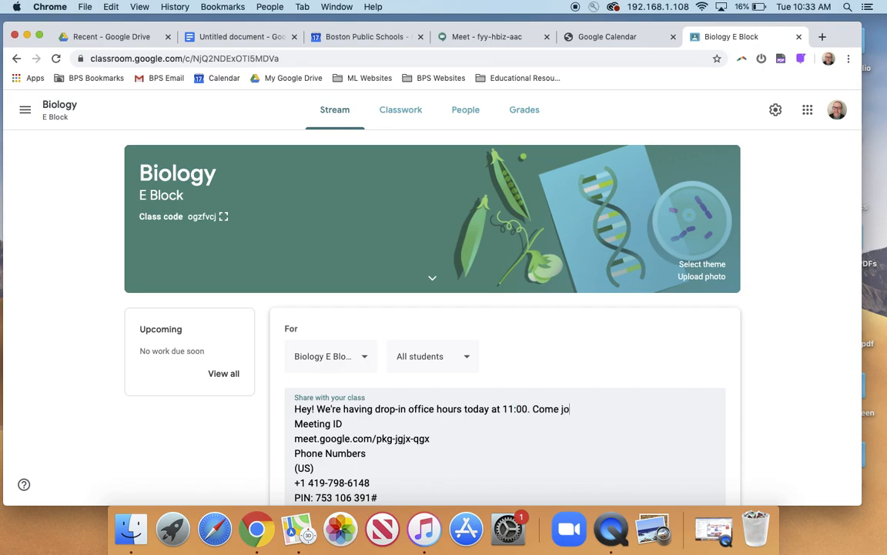
type("in if you can!")
key("Return")
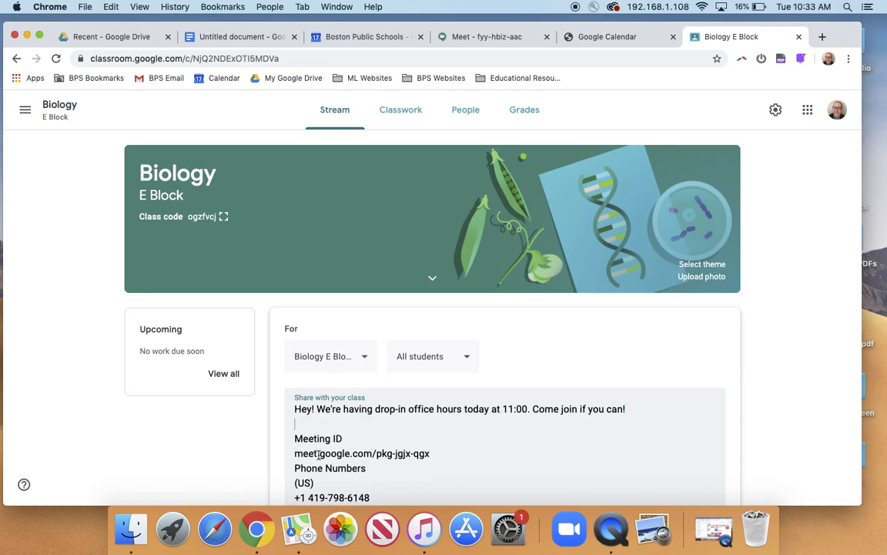
left_click(295, 468)
key("Return")
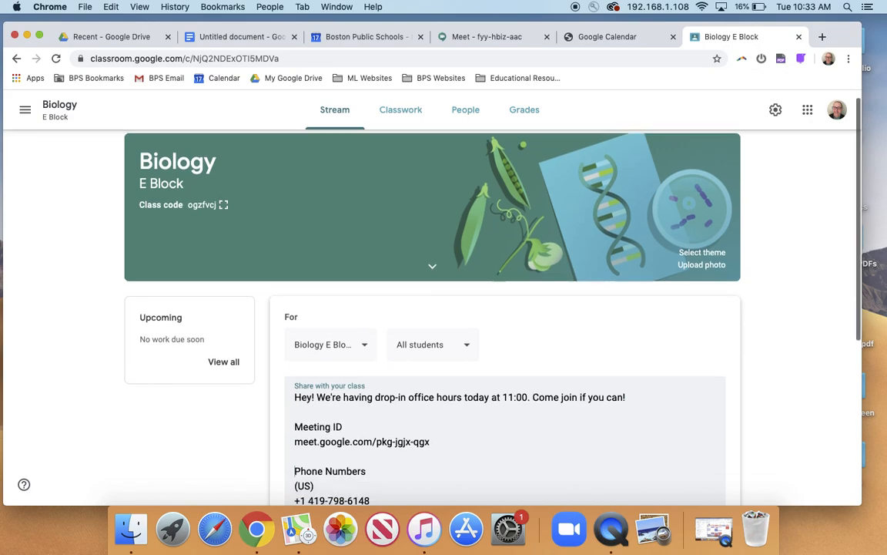
Step: Copy the meeting address from the announcement text, attach it as a link, and post the announcement to the class
scroll(361, 385, "down", 2)
triple_click(360, 378)
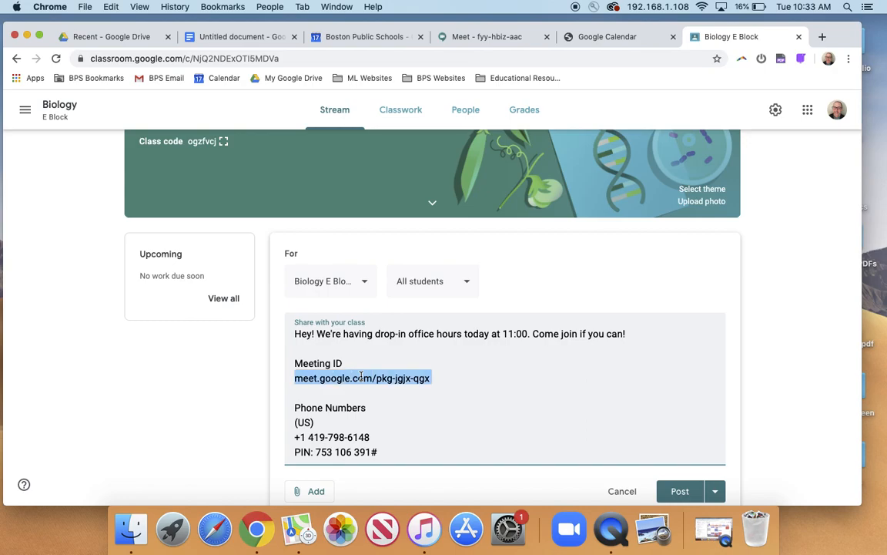
scroll(360, 377, "down", 3)
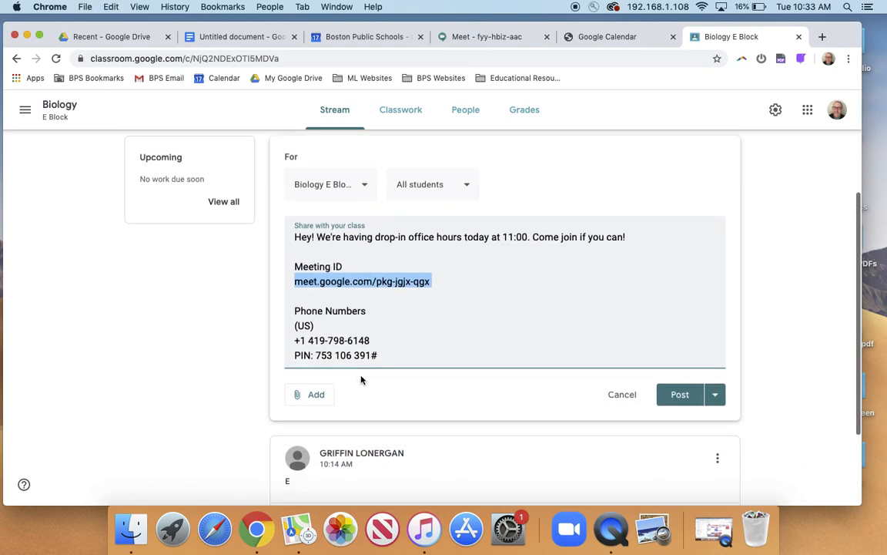
left_click(317, 396)
left_click(324, 444)
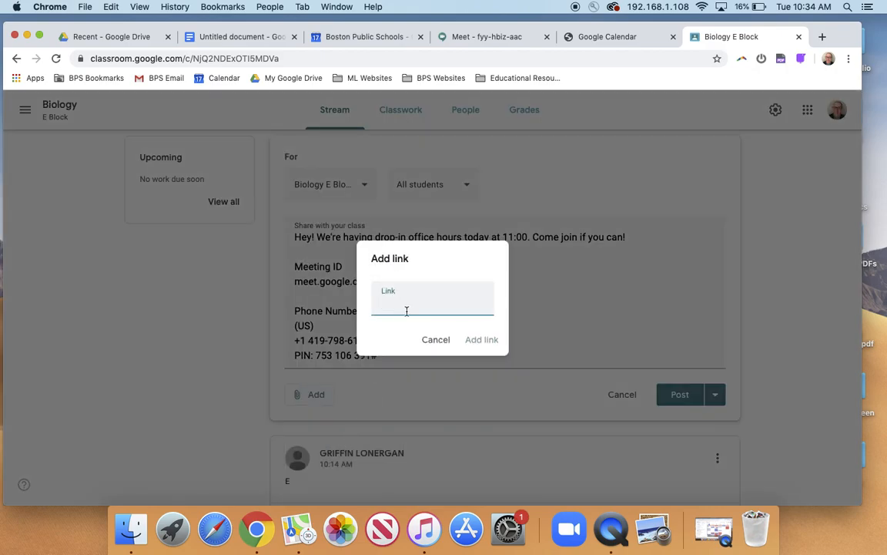
key("super+v")
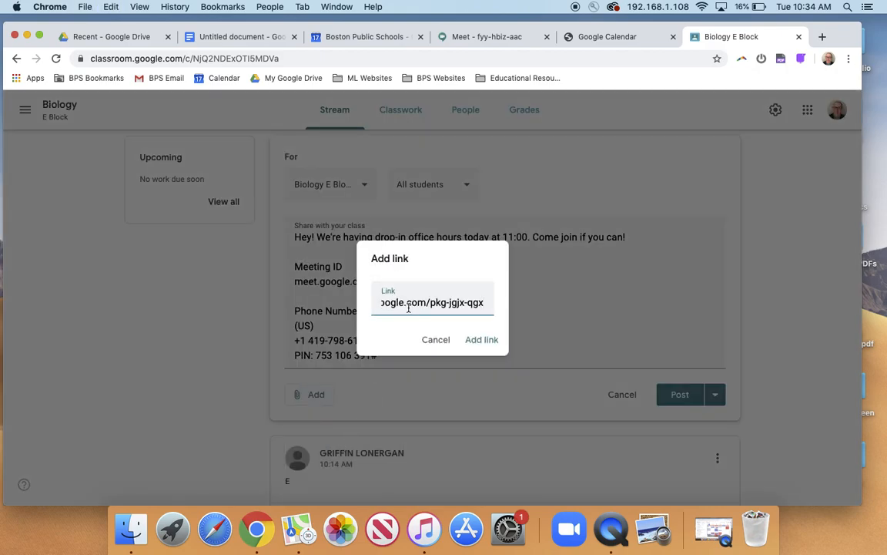
left_click(480, 343)
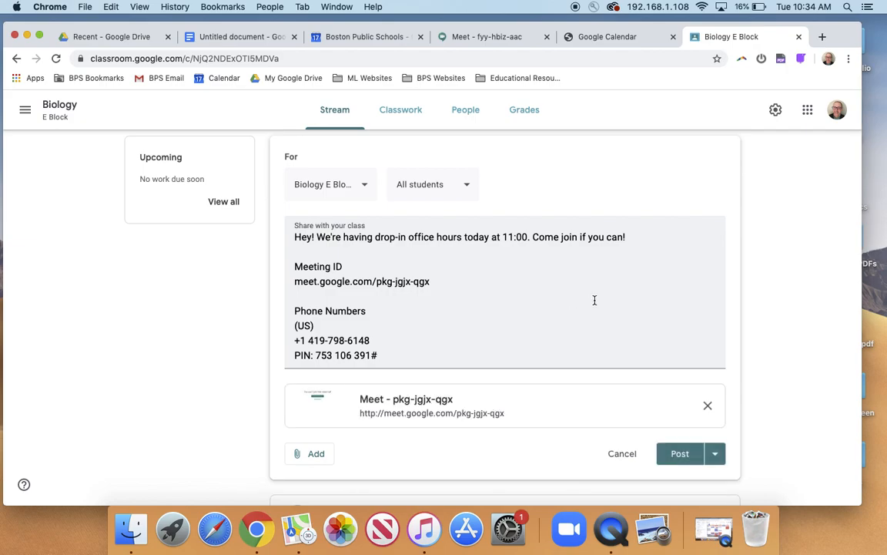
left_click(682, 455)
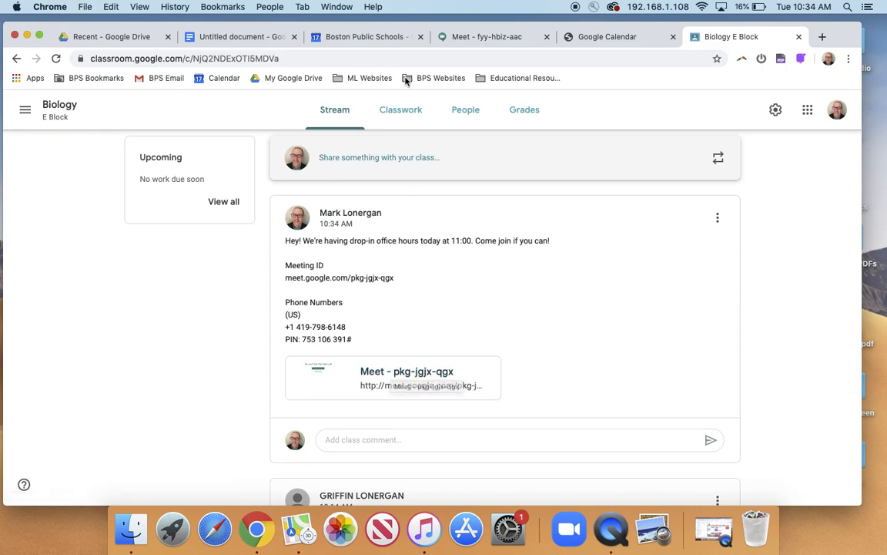
Step: Return to Google Calendar and open the Hangouts Meet call from the Drop-In Office Hours event
left_click(360, 38)
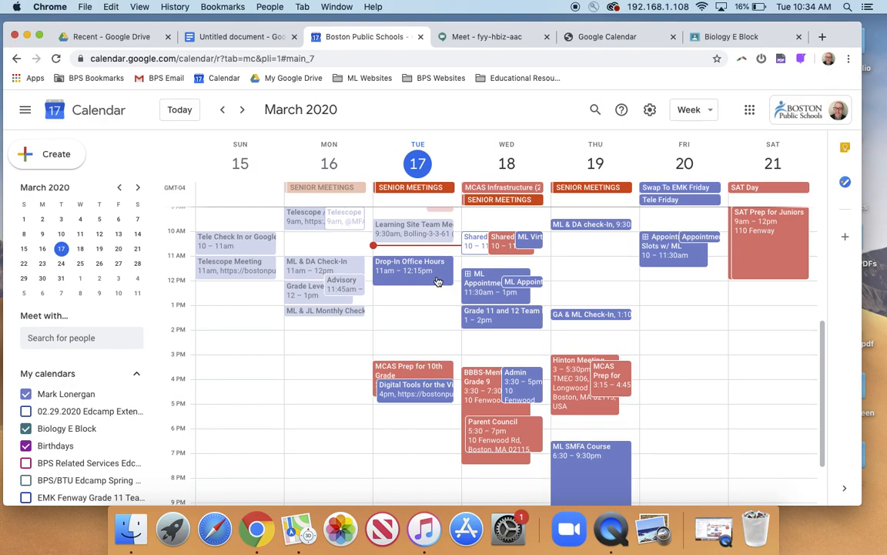
left_click(419, 277)
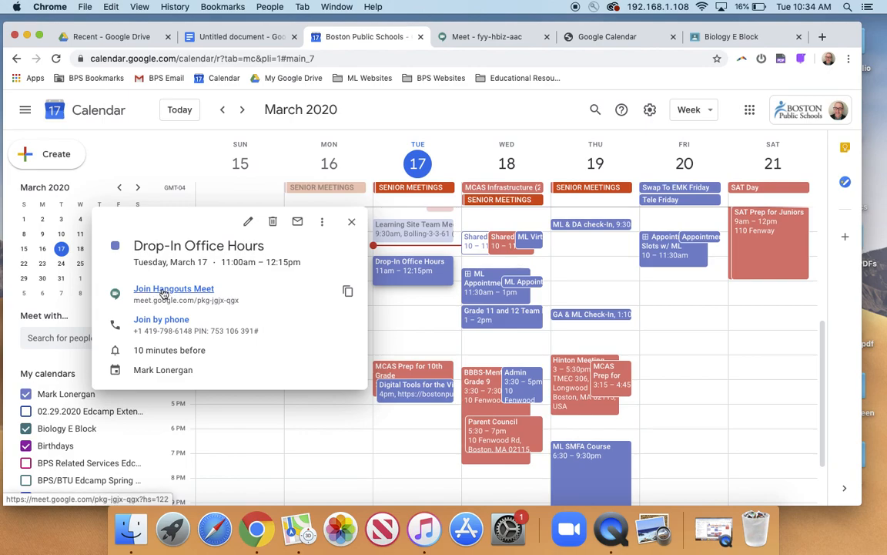
left_click(163, 290)
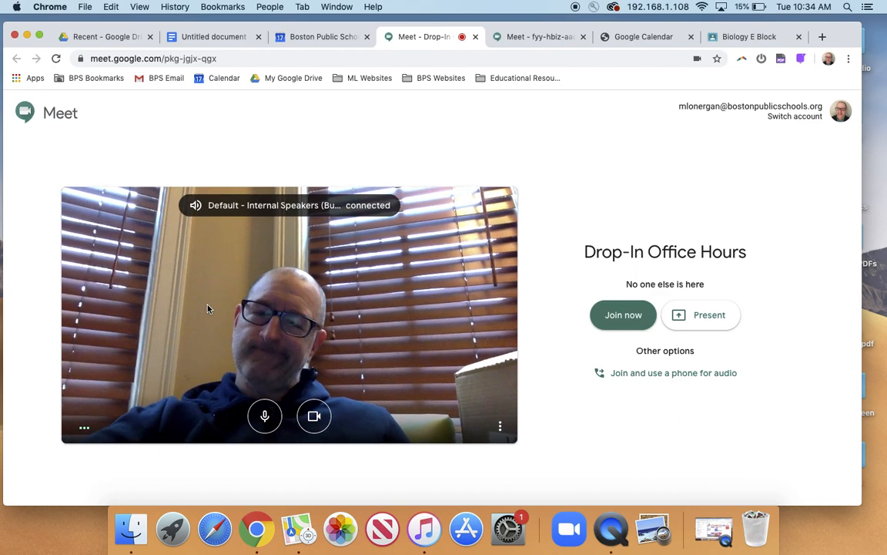
Step: Turn the camera off and back on, and mute and unmute the microphone in the meeting preview
left_click(314, 416)
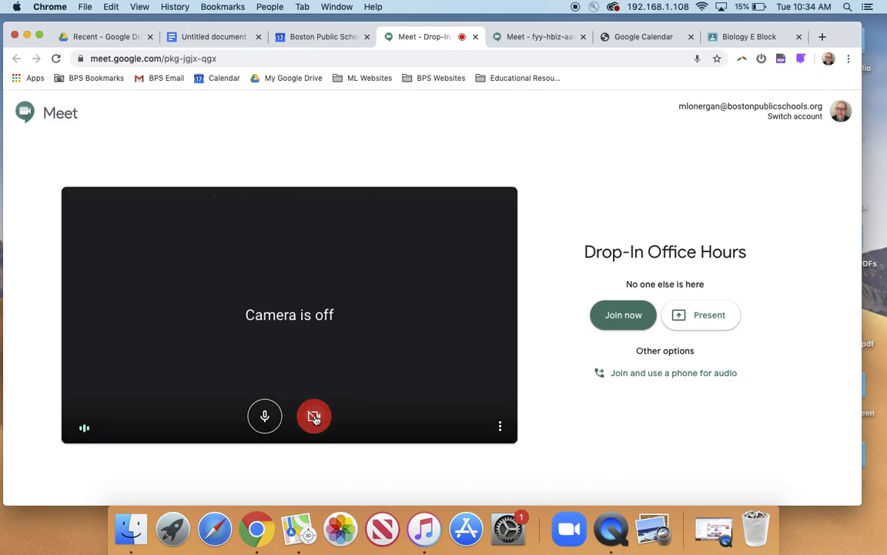
left_click(314, 417)
left_click(266, 419)
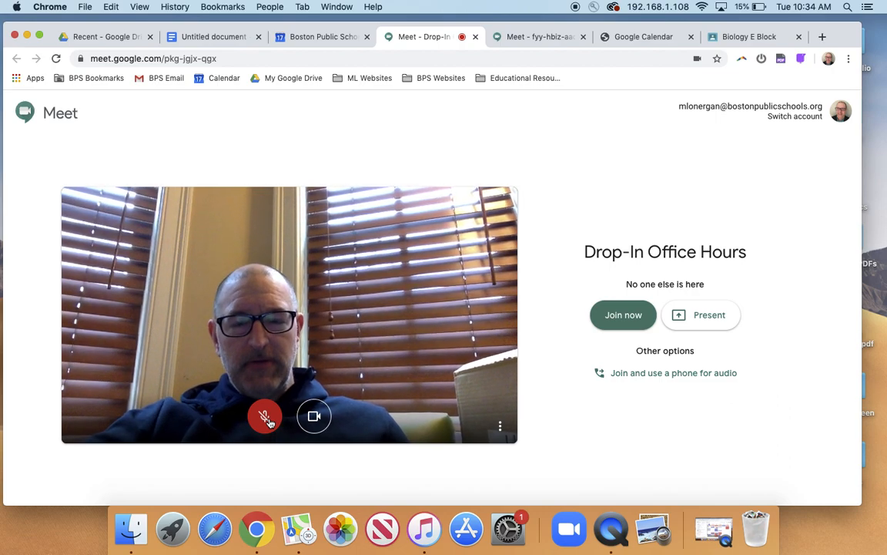
left_click(265, 418)
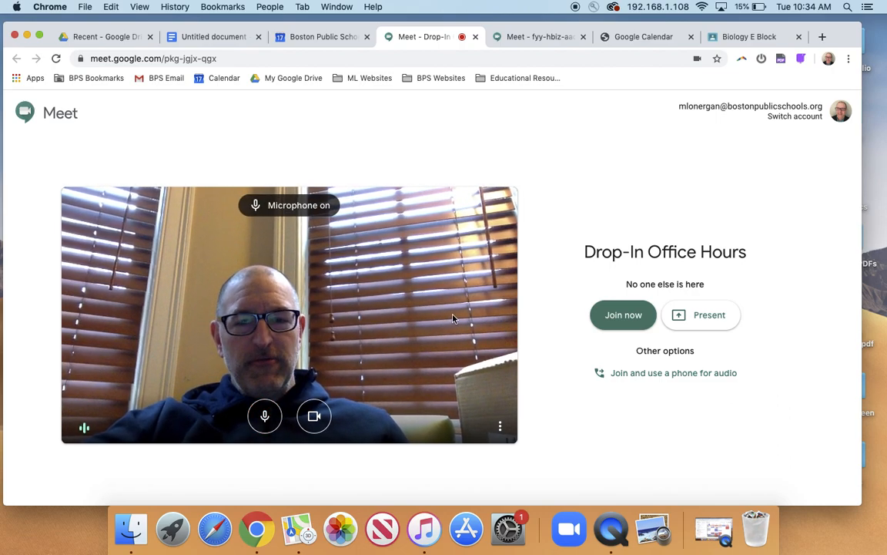
Step: Join the Drop-In Office Hours meeting and turn on captions
left_click(609, 321)
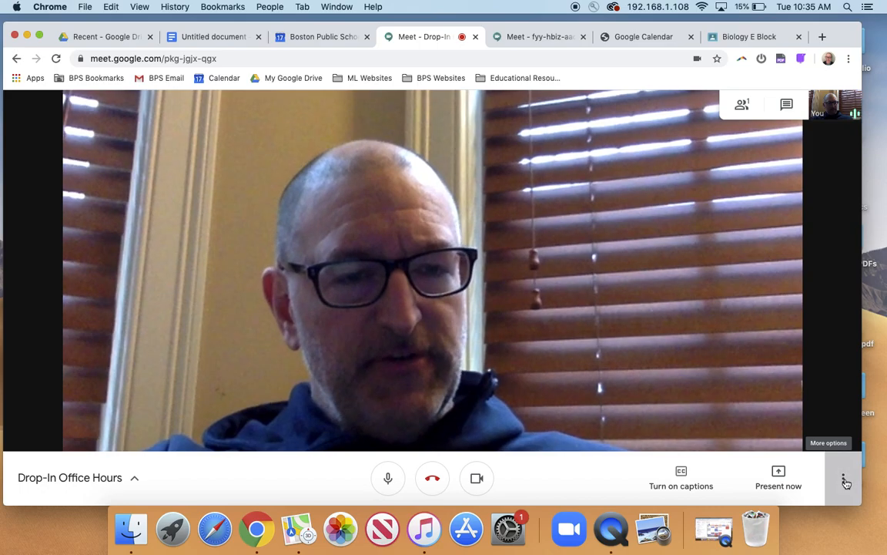
left_click(843, 478)
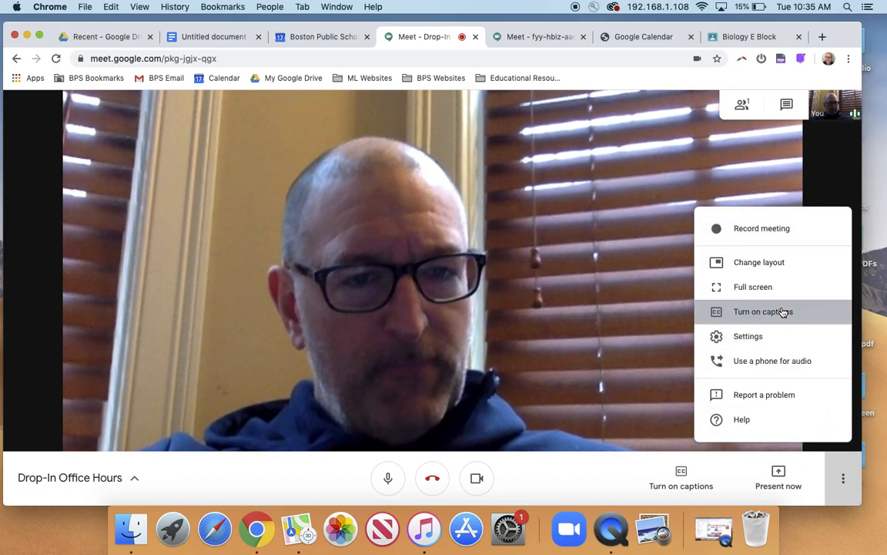
left_click(783, 311)
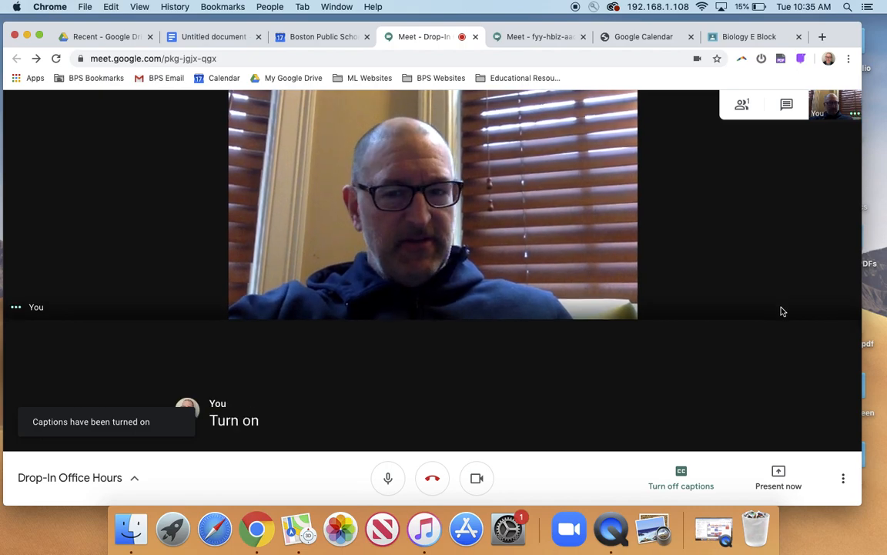
Step: Review the meeting's additional options, including recording, and leave the call
left_click(844, 481)
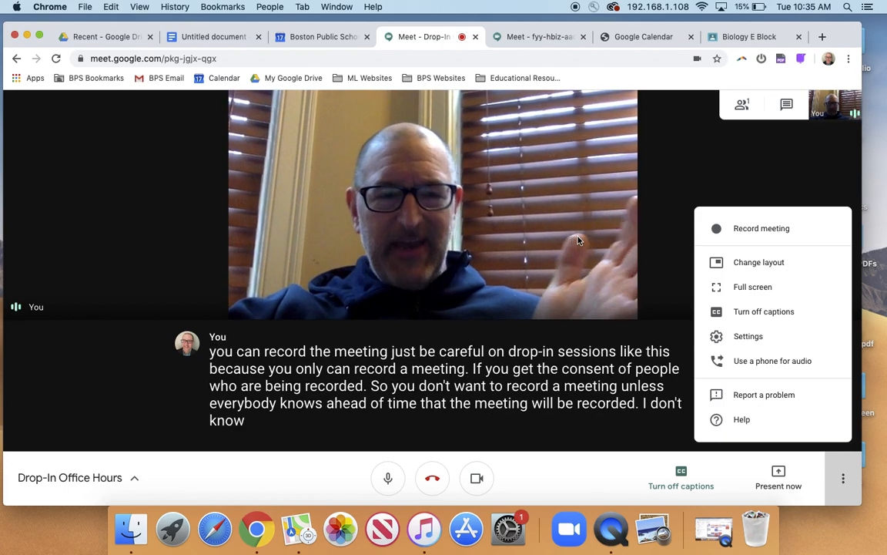
left_click(656, 231)
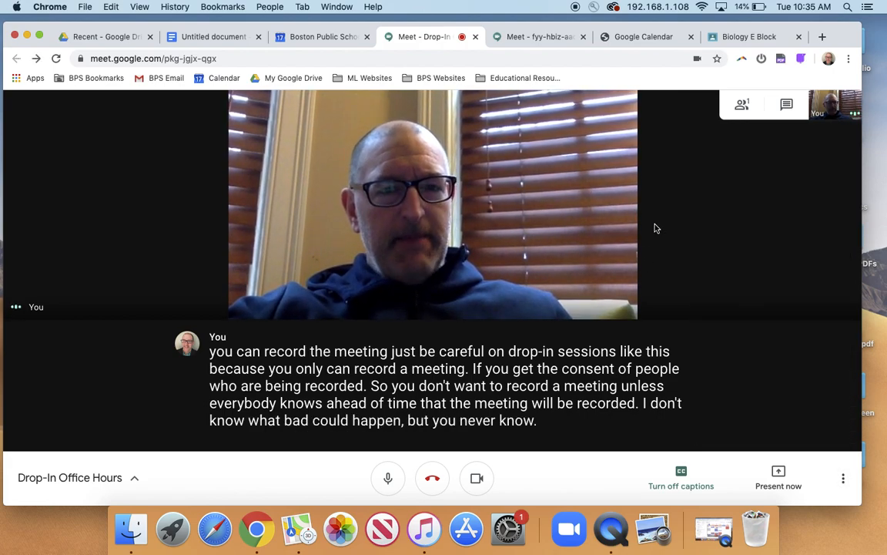
left_click(432, 479)
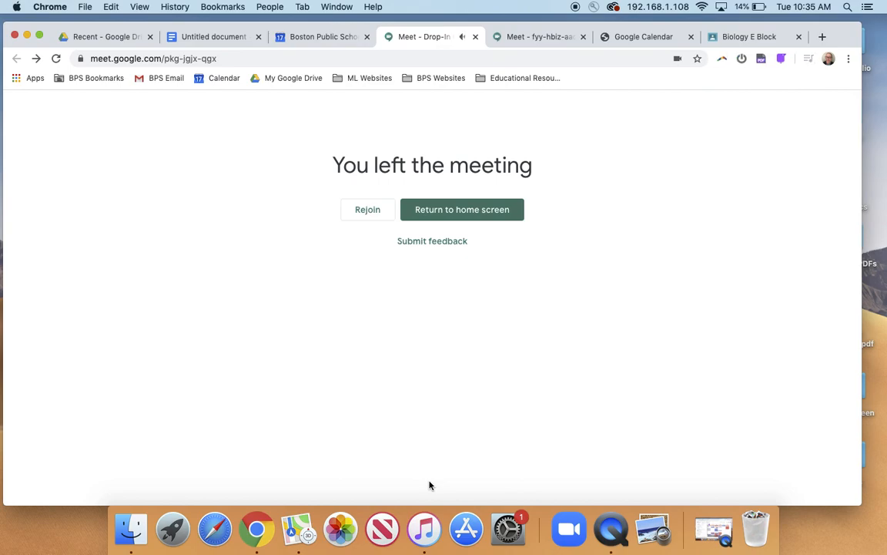